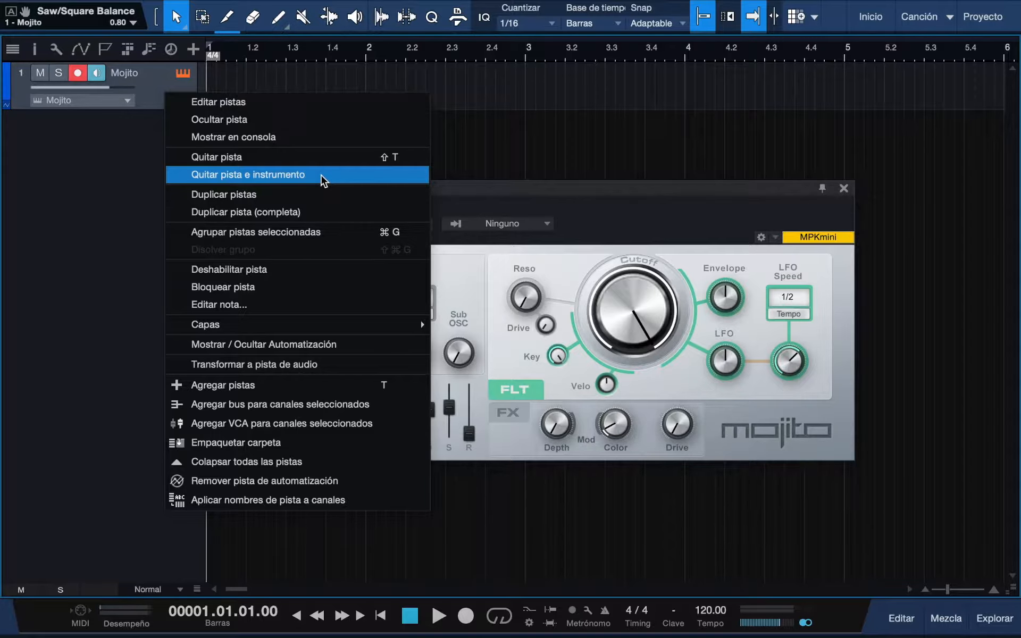
# - Remove the Mojito track together with its instrument and check the mixer for remaining channels
pyautogui.click(322, 175)
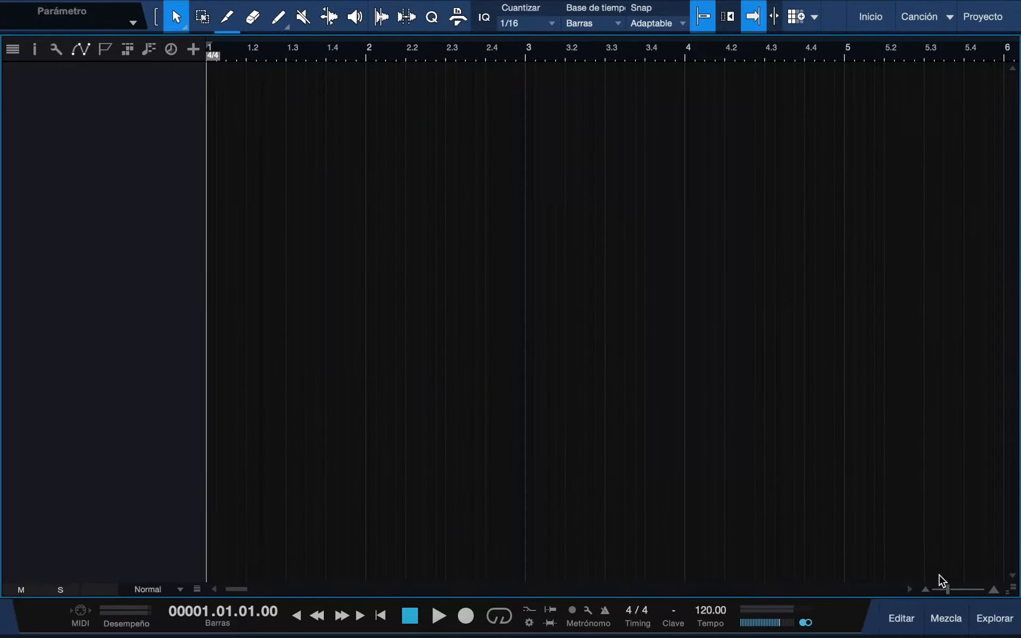
pyautogui.click(942, 617)
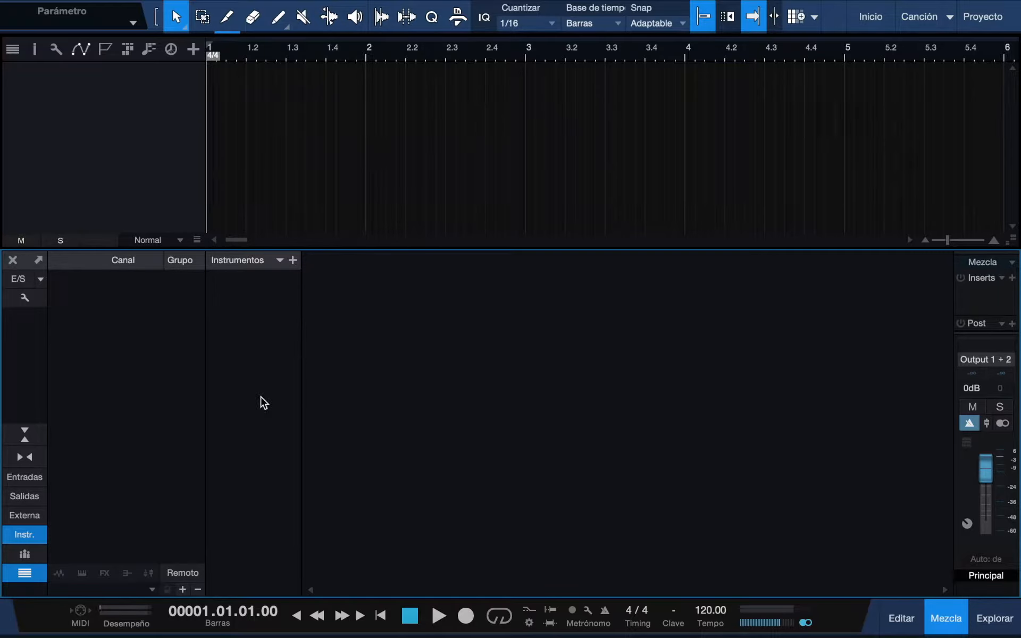
pyautogui.click(961, 617)
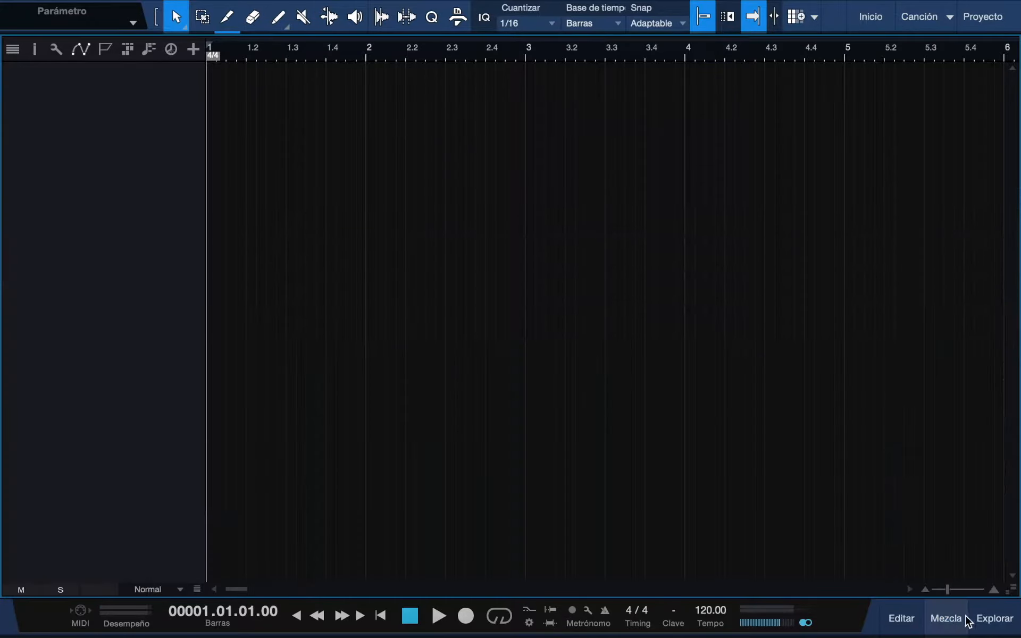
# - Create an instrument track with Presence from the PreSonus instruments in the browser
pyautogui.click(984, 619)
pyautogui.scroll(-5, 861, 449)
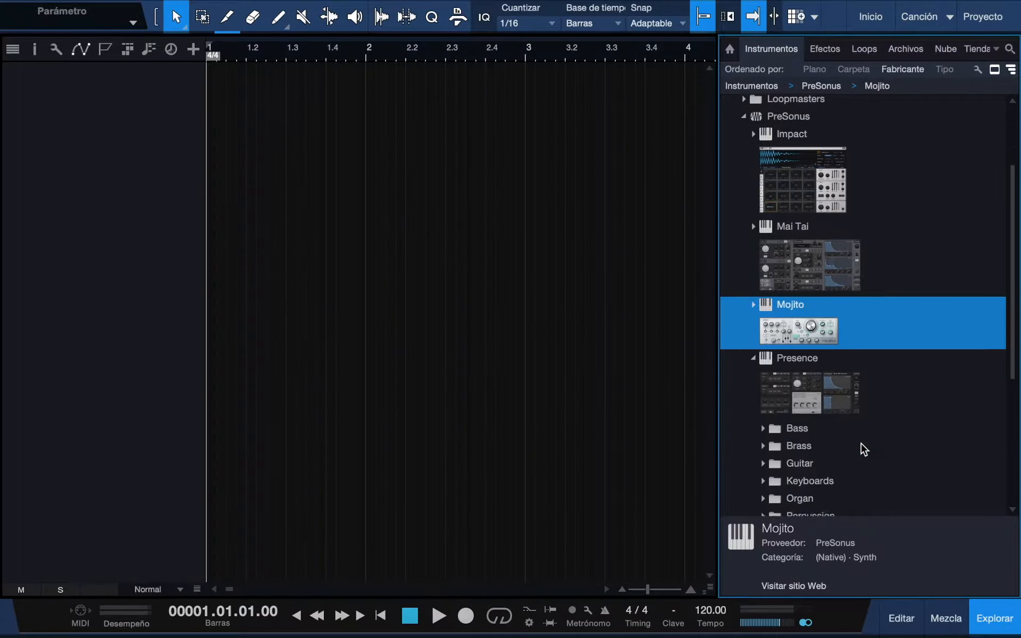
pyautogui.scroll(-1, 850, 349)
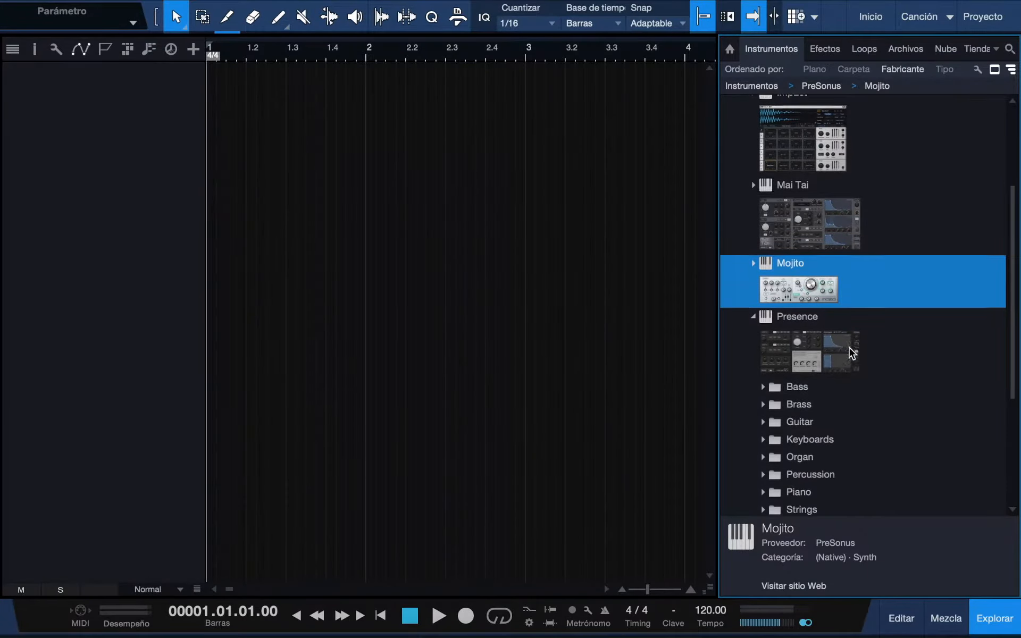
pyautogui.doubleClick(834, 321)
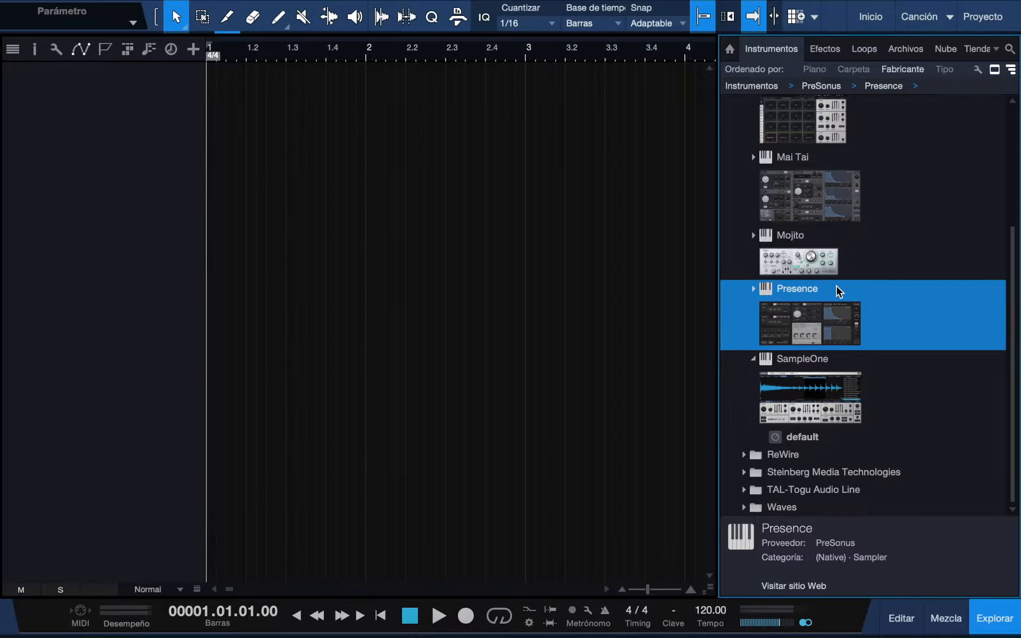
pyautogui.moveTo(836, 286); pyautogui.dragTo(132, 181)
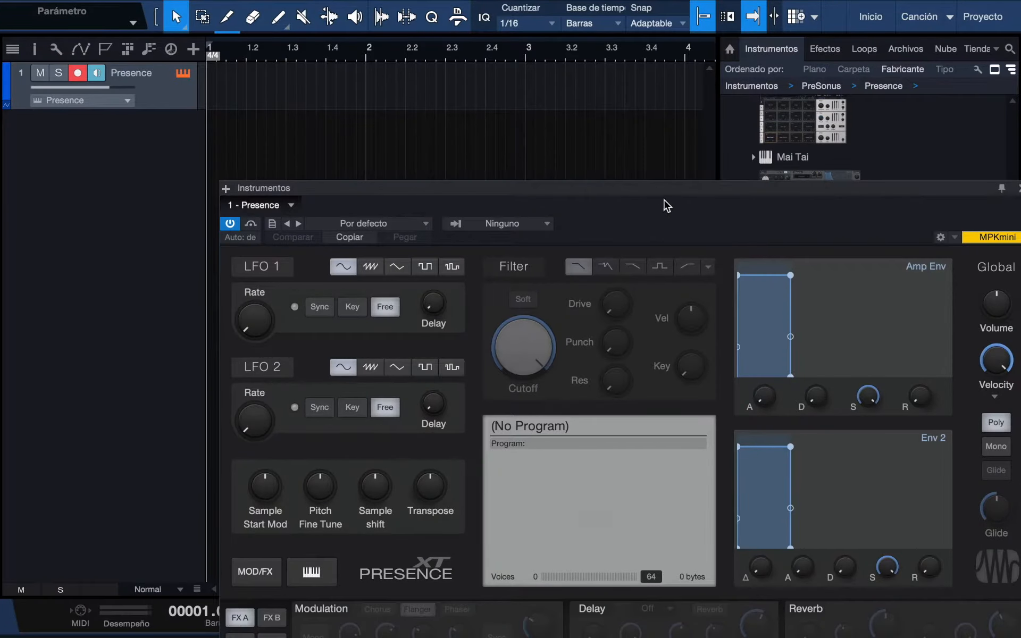
# - Hide the browser and reposition the Presence window so that its whole interface fits on screen
pyautogui.moveTo(662, 197); pyautogui.dragTo(530, 60)
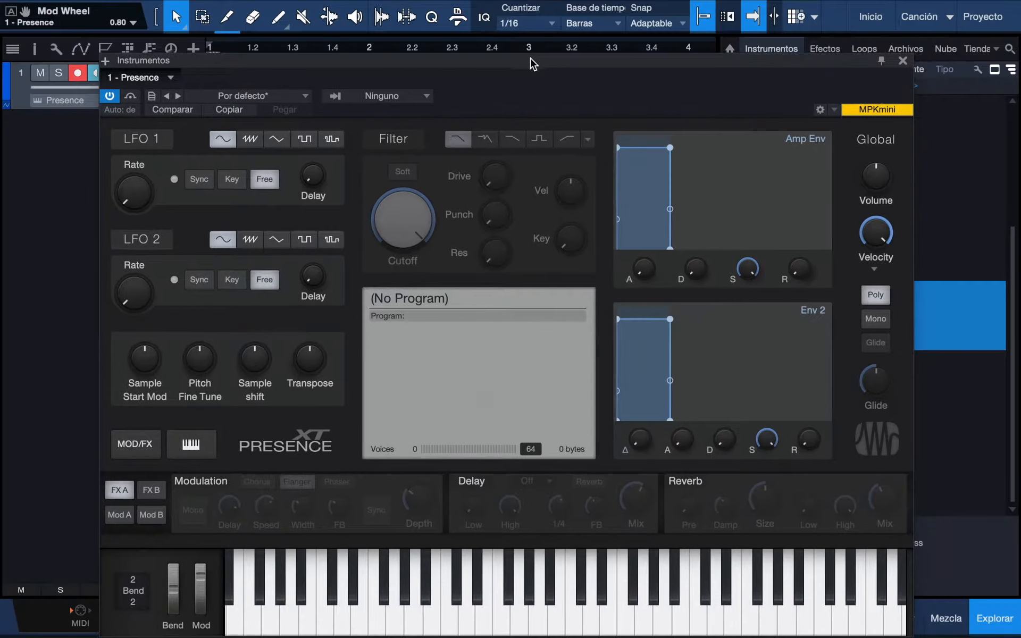
pyautogui.click(996, 601)
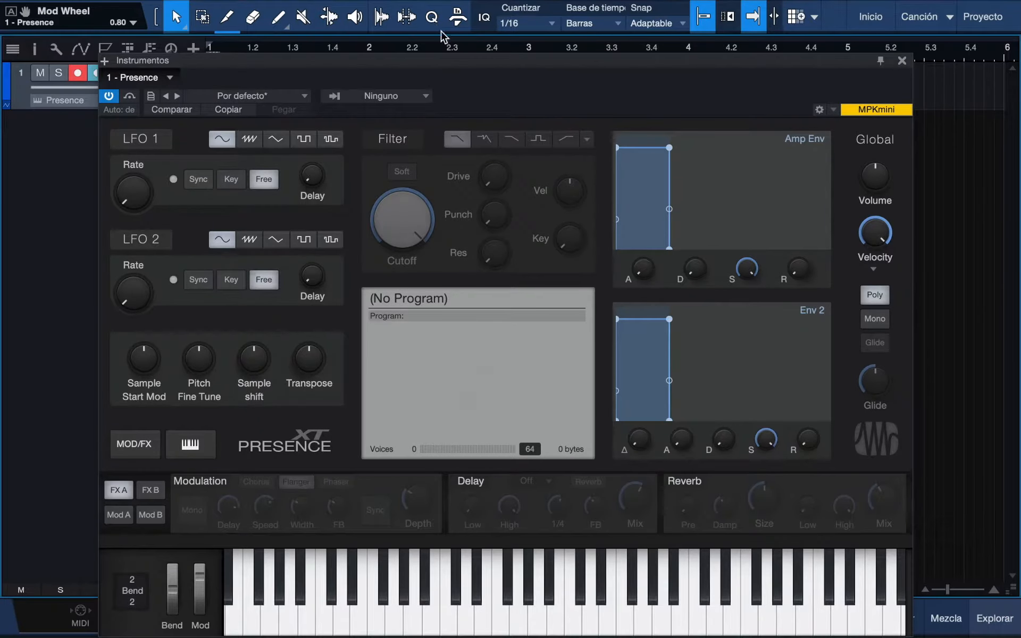
pyautogui.moveTo(481, 49); pyautogui.dragTo(484, 43)
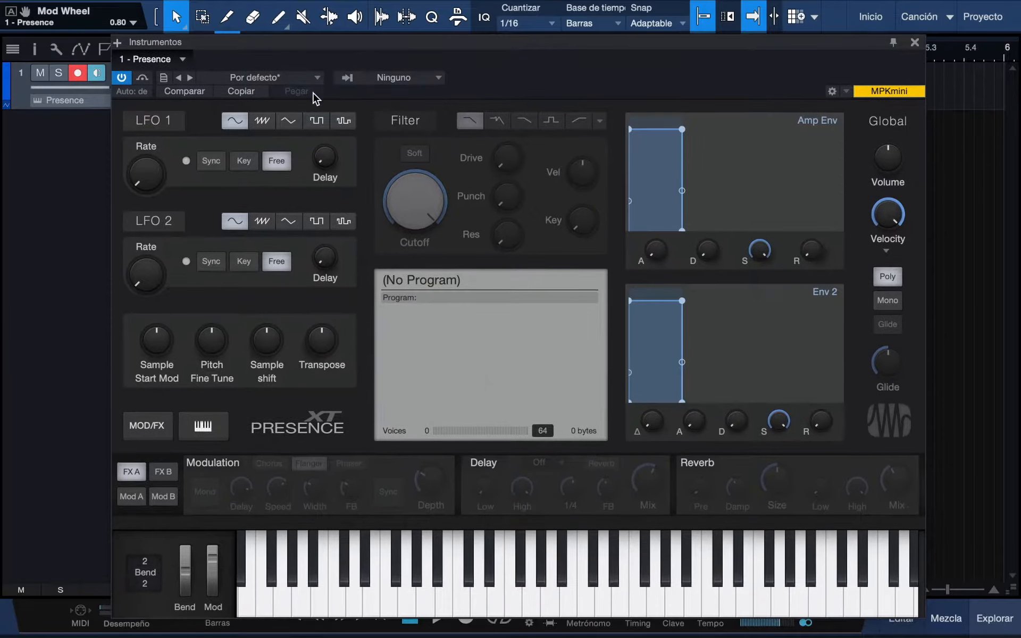
# - Look through the Presence preset categories without loading a preset
pyautogui.click(268, 80)
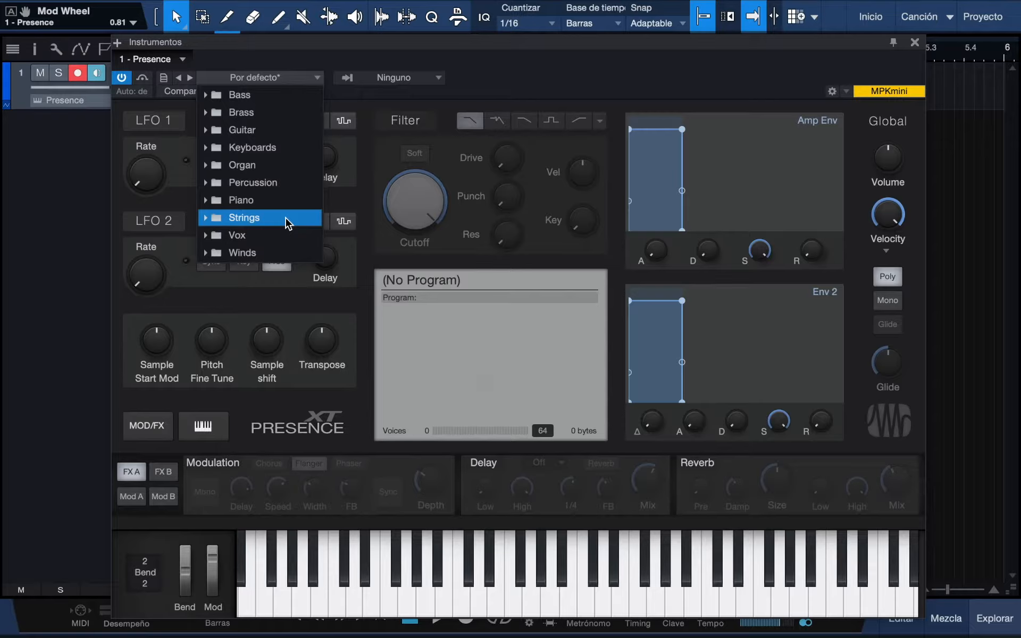
pyautogui.click(367, 223)
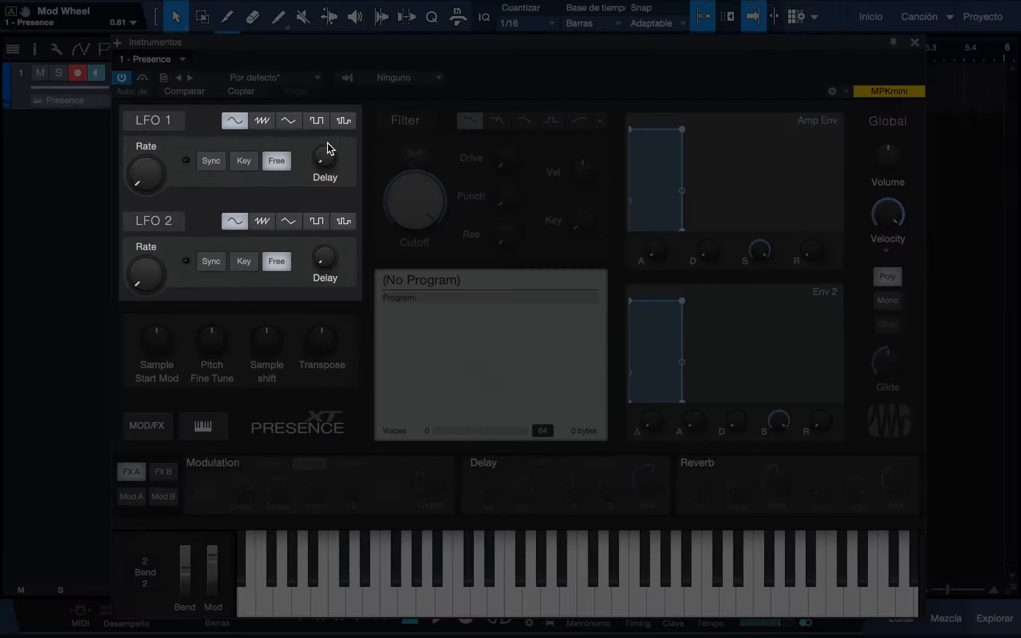
# - Try the activation switches of the LFO 1, LFO 2 and Filter sections
pyautogui.click(162, 121)
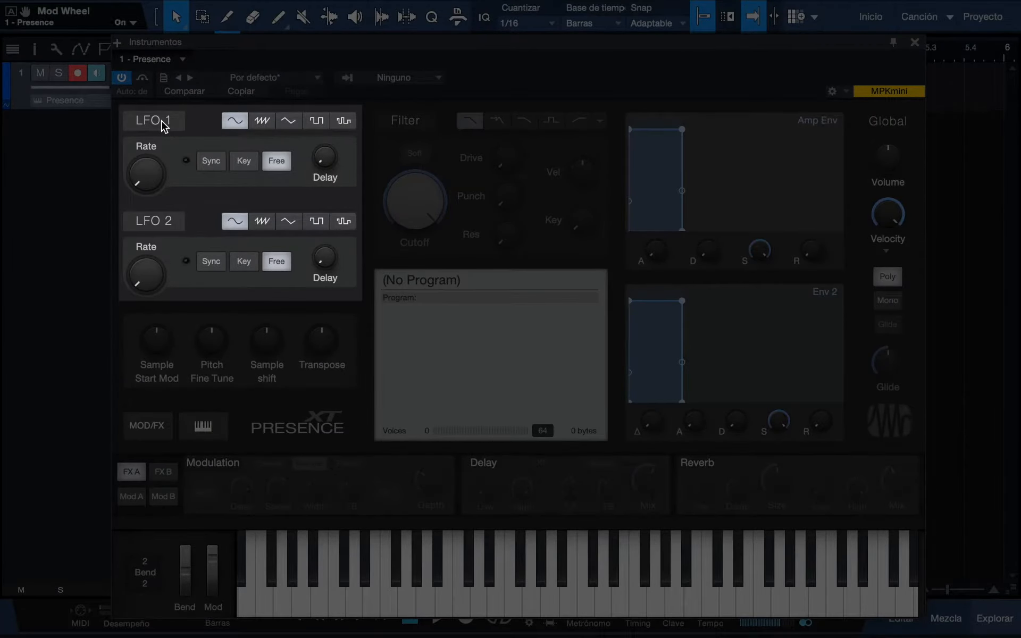
pyautogui.click(168, 221)
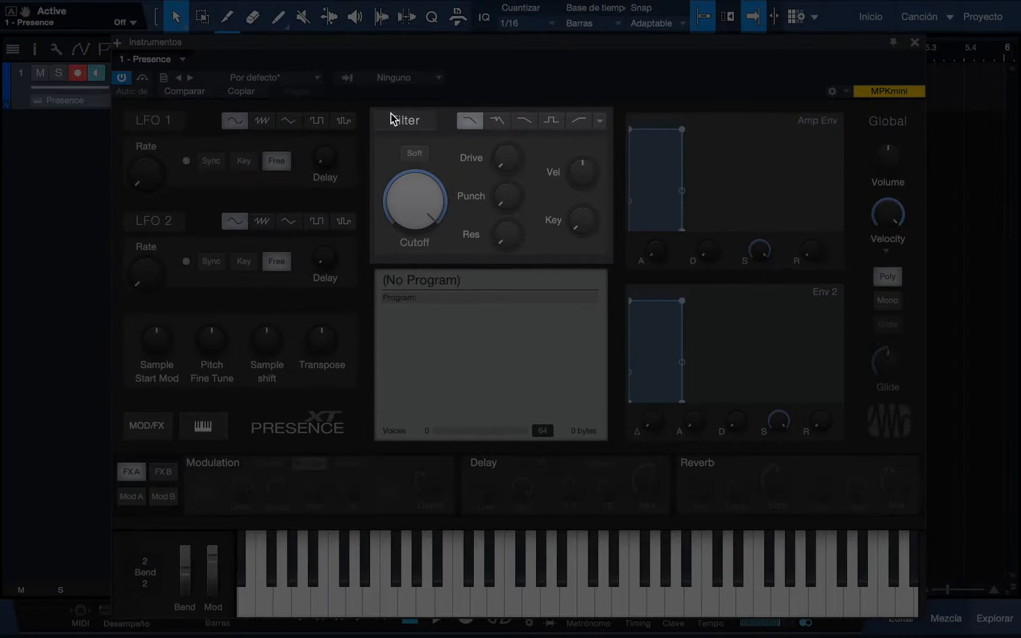
pyautogui.click(391, 114)
pyautogui.click(391, 114)
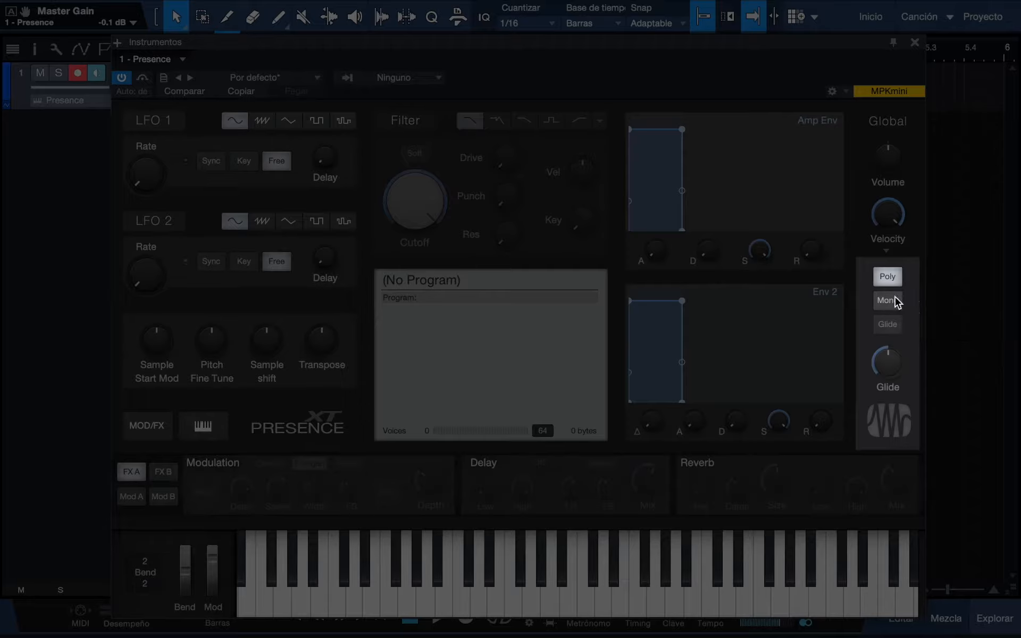
# - Switch Presence to Mono and try Glide with a glide time of 93.5 ms before disabling Glide
pyautogui.click(894, 299)
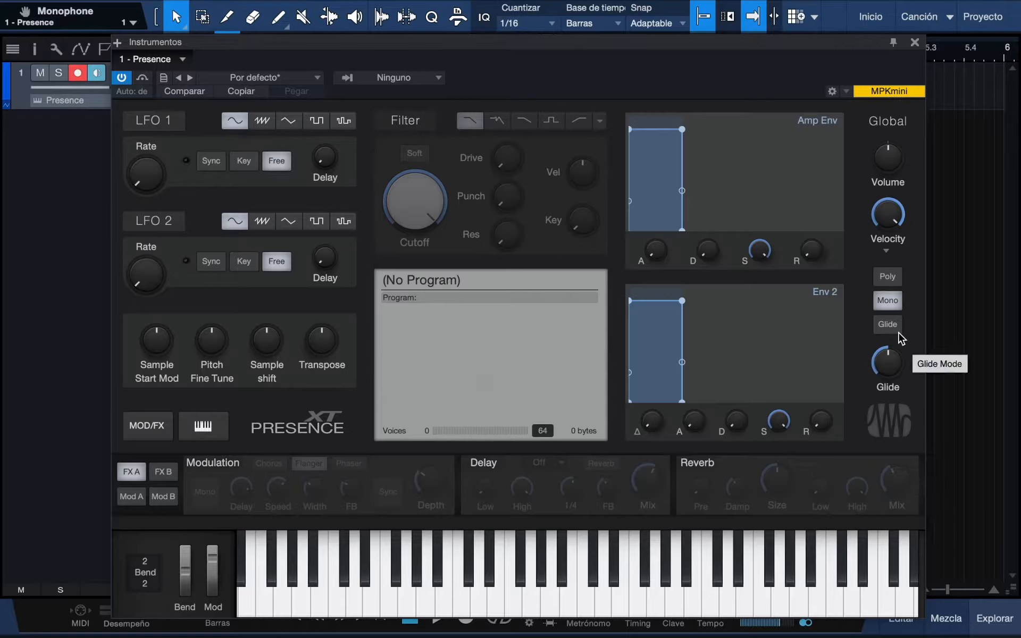
pyautogui.click(897, 332)
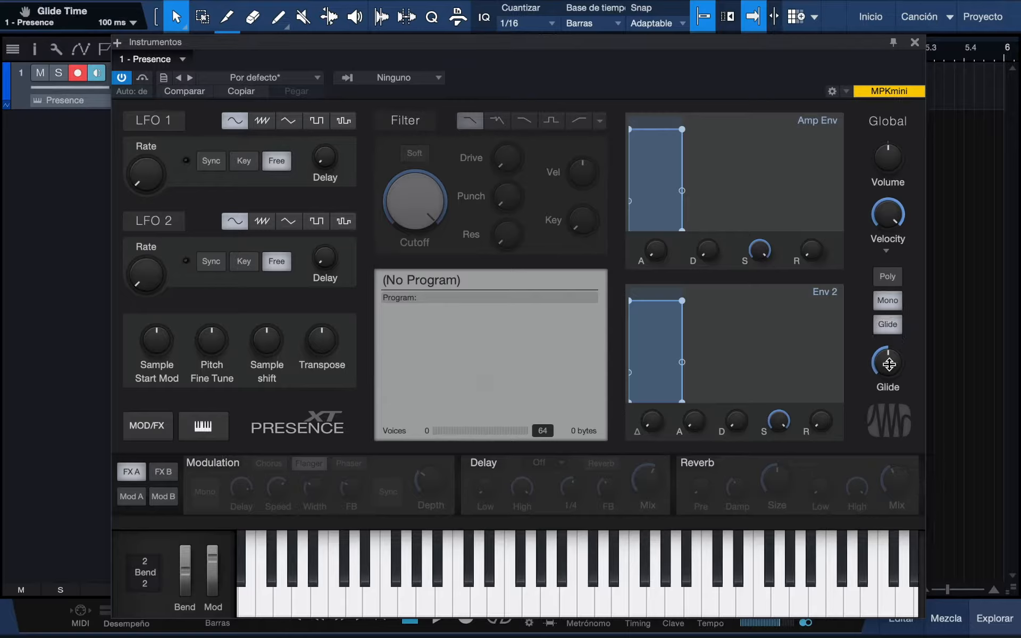
pyautogui.moveTo(889, 364)
pyautogui.mouseDown()
pyautogui.moveTo(881, 400)
pyautogui.moveTo(882, 356)
pyautogui.moveTo(902, 313)
pyautogui.moveTo(893, 372)
pyautogui.mouseUp()
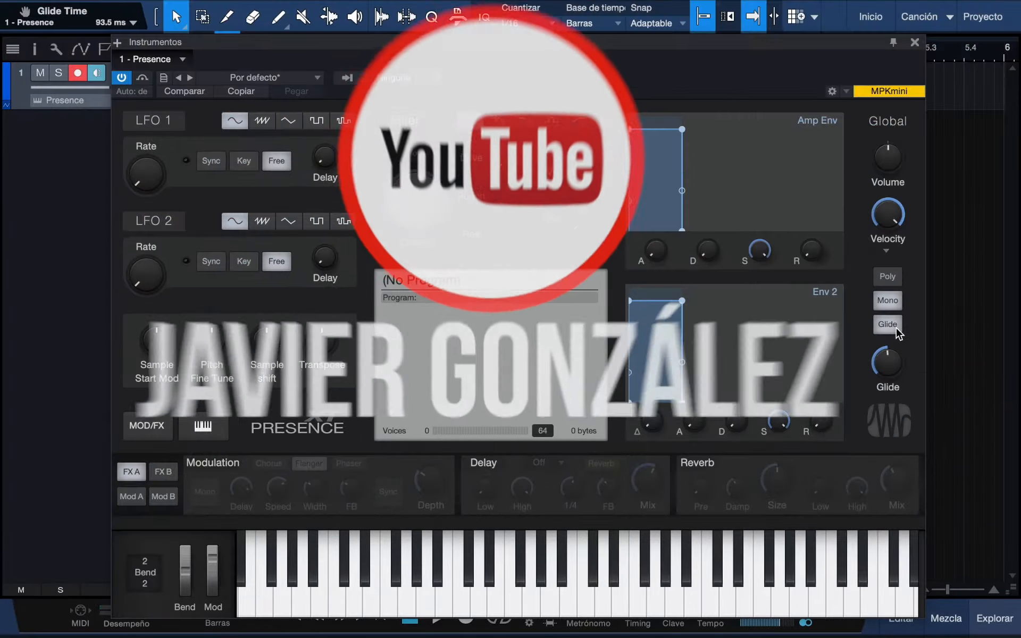
pyautogui.click(889, 326)
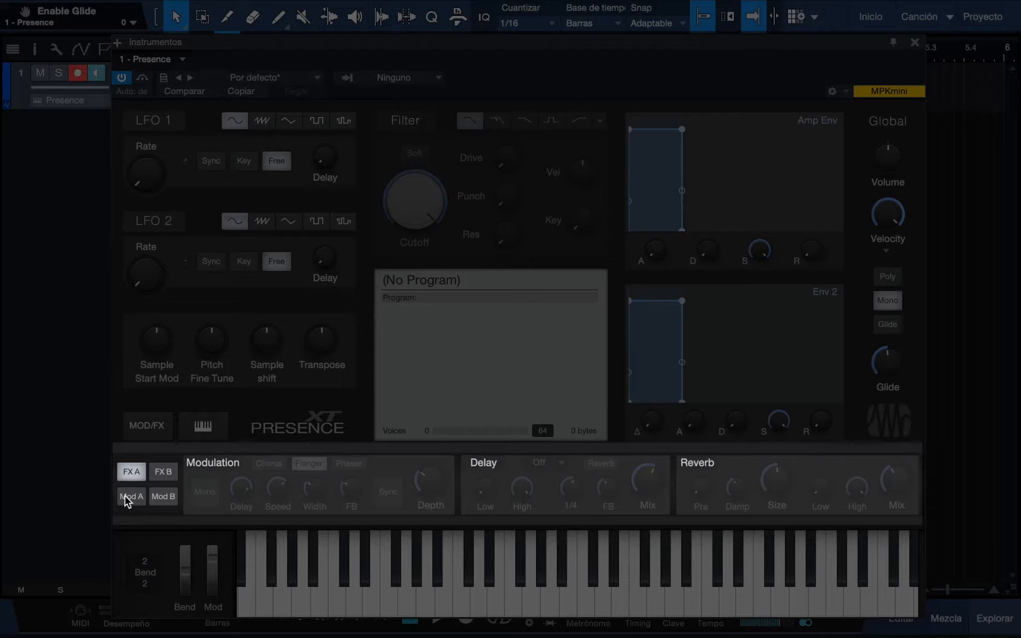
# - Check the Mod A modulation slots, and collapse the MOD/FX section and the keyboard of Presence
pyautogui.click(137, 502)
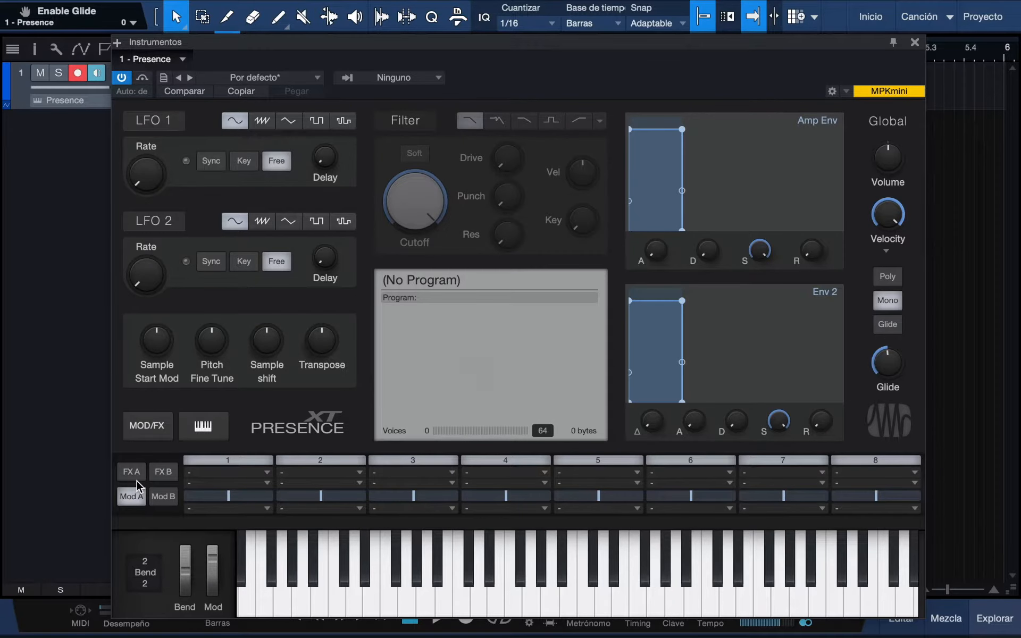
pyautogui.click(136, 481)
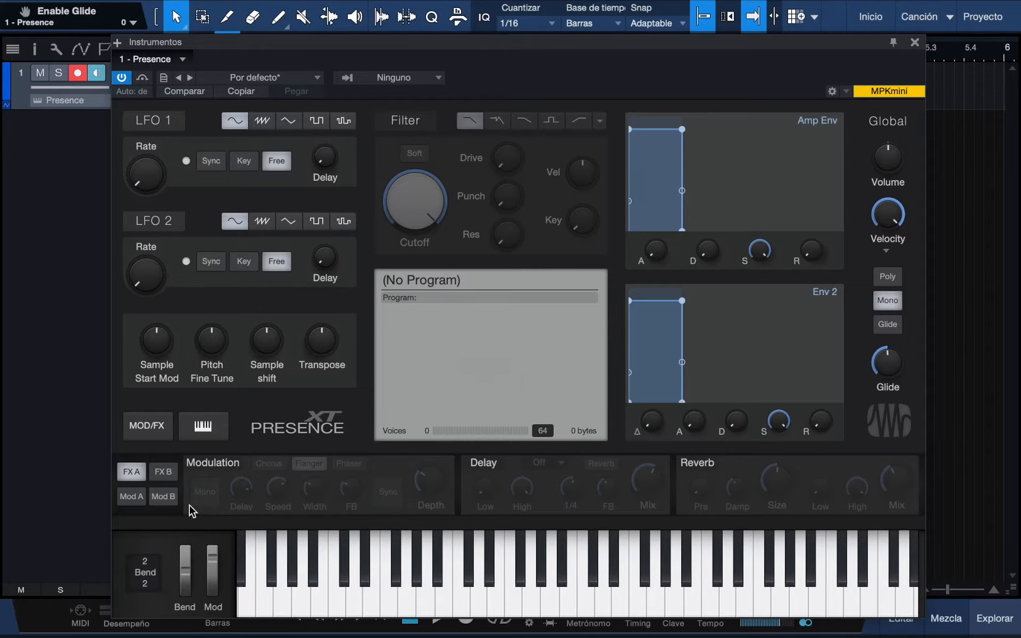
pyautogui.click(156, 424)
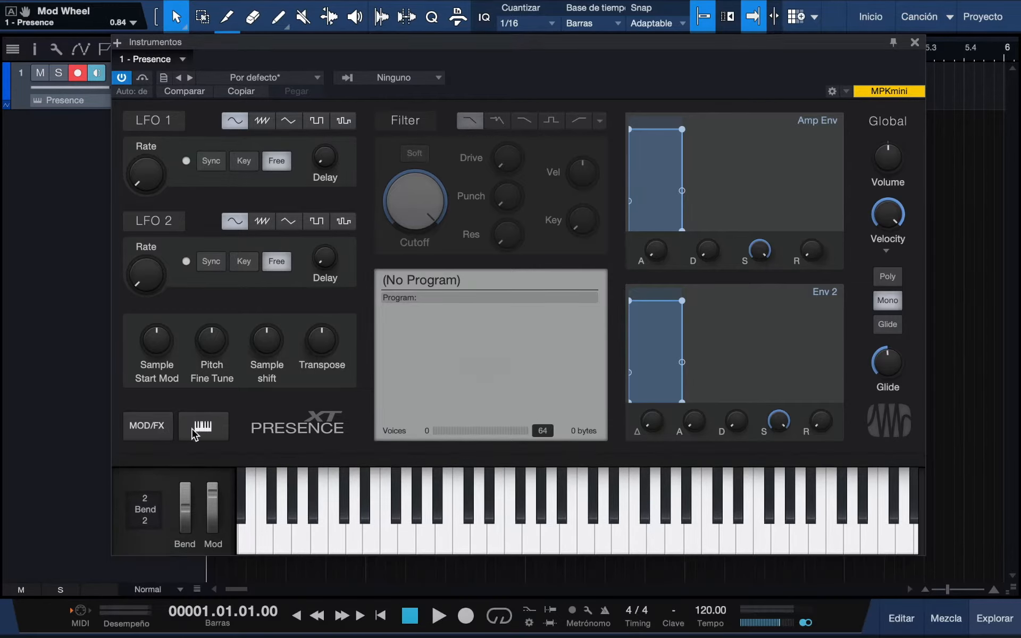
pyautogui.click(203, 426)
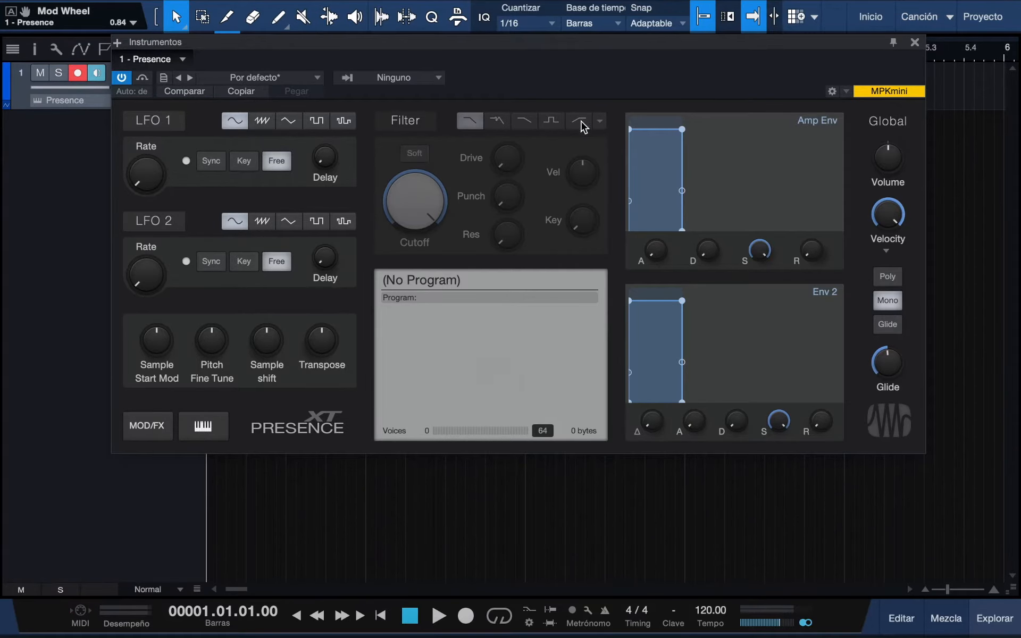
pyautogui.moveTo(585, 44); pyautogui.dragTo(592, 147)
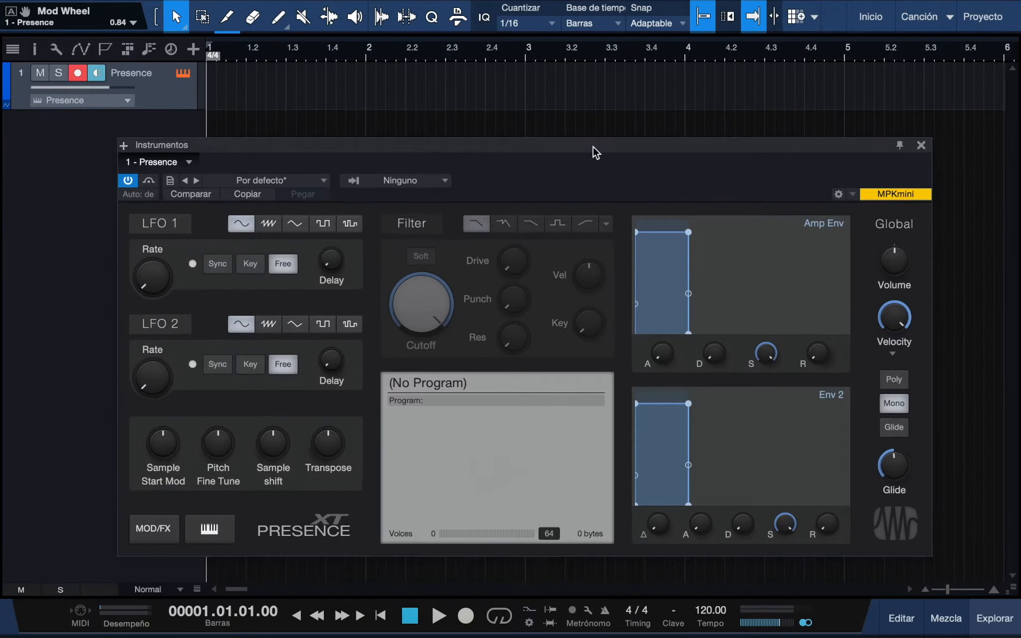
# - Load the Cello Full preset from the Cellos folder of the Strings category
pyautogui.click(310, 184)
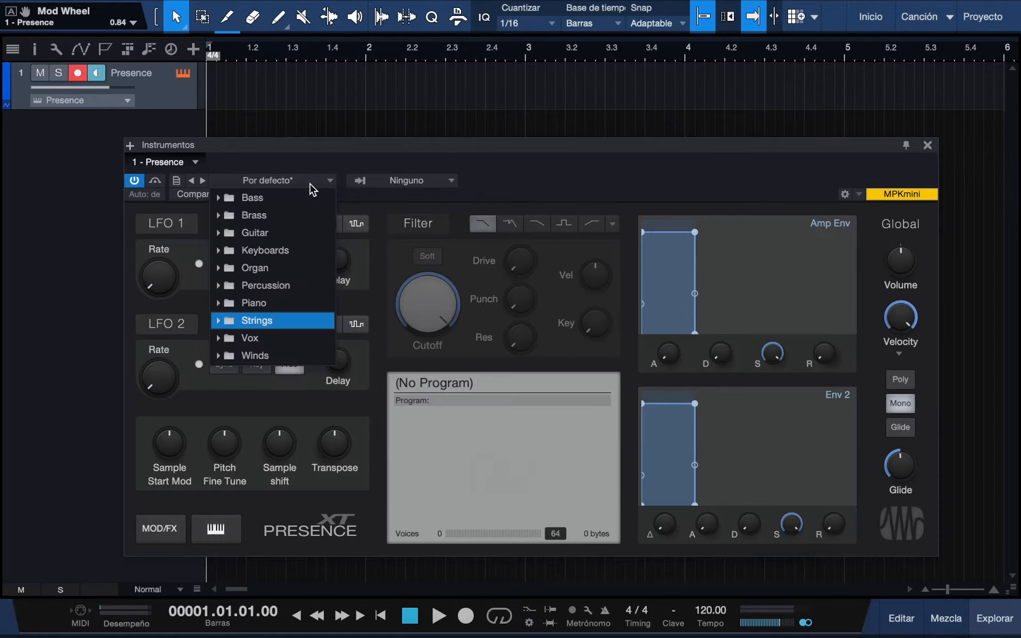
pyautogui.click(283, 320)
pyautogui.click(276, 340)
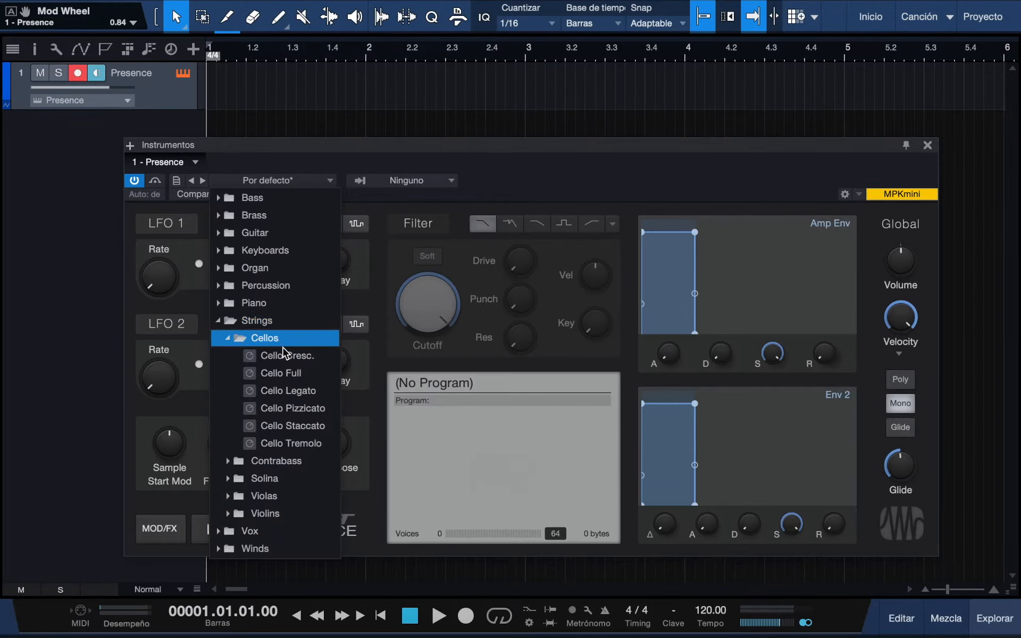
pyautogui.click(307, 372)
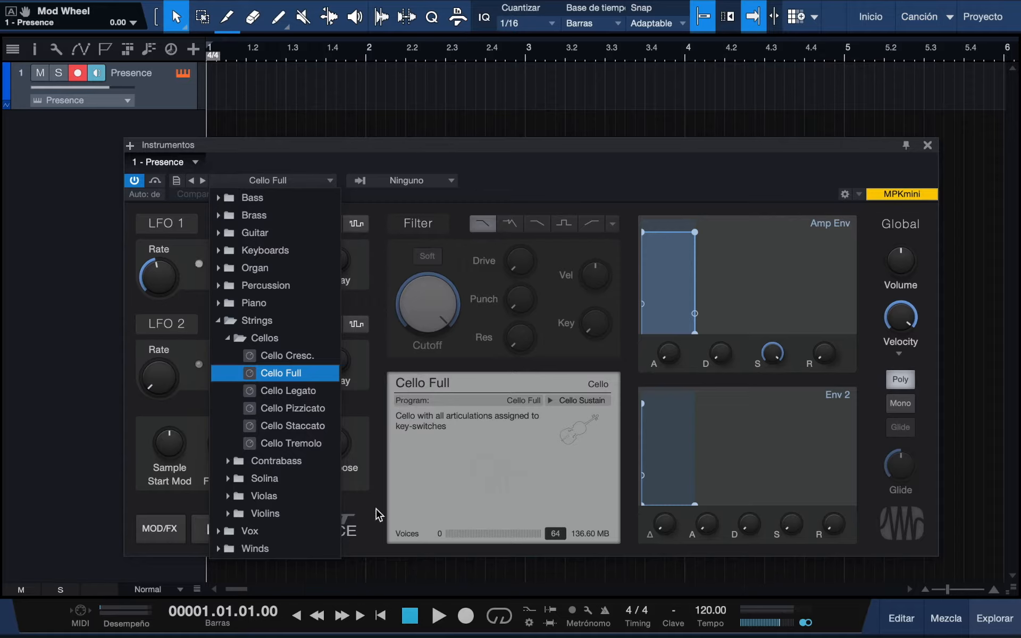
pyautogui.click(374, 527)
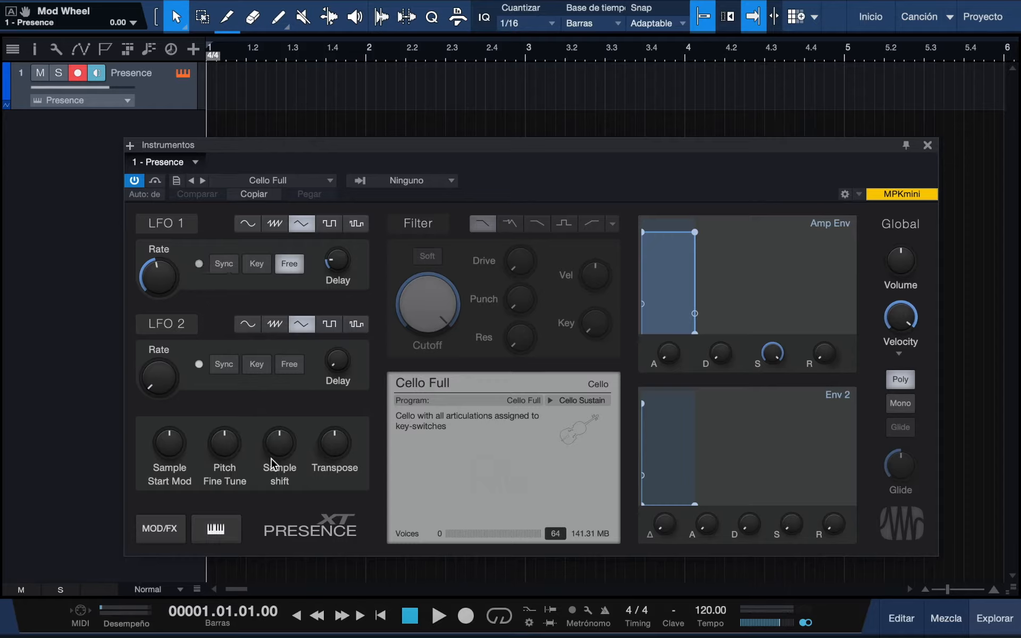
# - Raise the Mod Wheel and LFO 1 to Pitch modulation amount in Mod A slot 1 to nearly its maximum
pyautogui.click(162, 537)
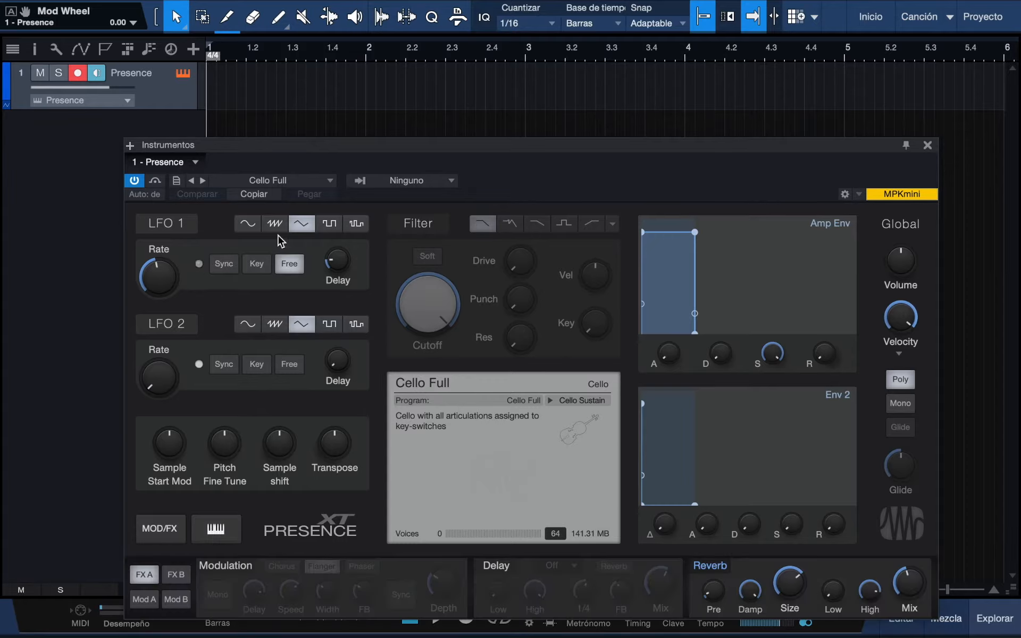
pyautogui.click(141, 600)
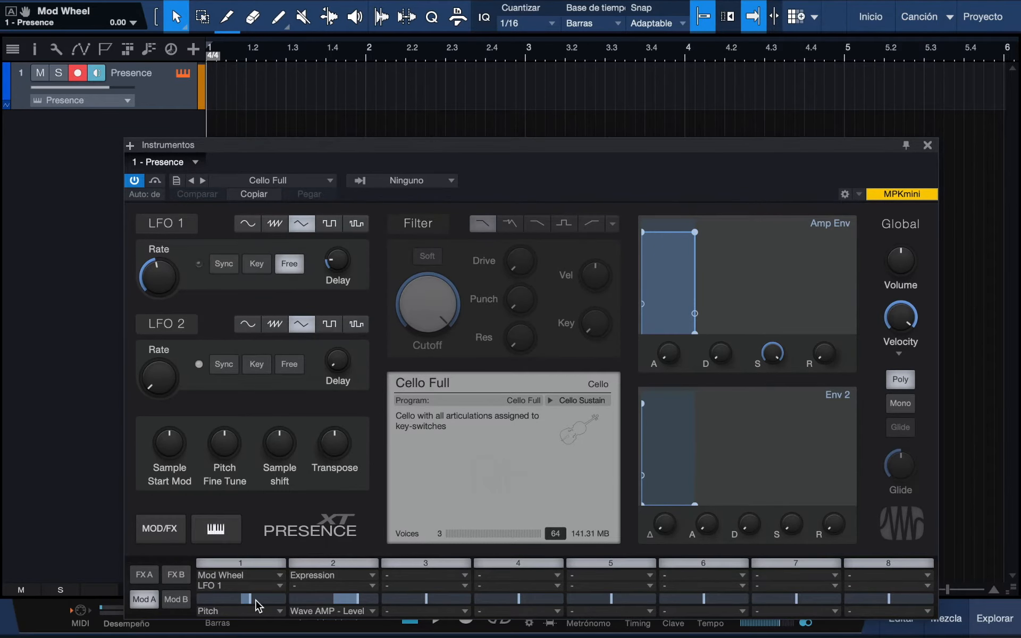
pyautogui.moveTo(250, 598); pyautogui.dragTo(285, 600)
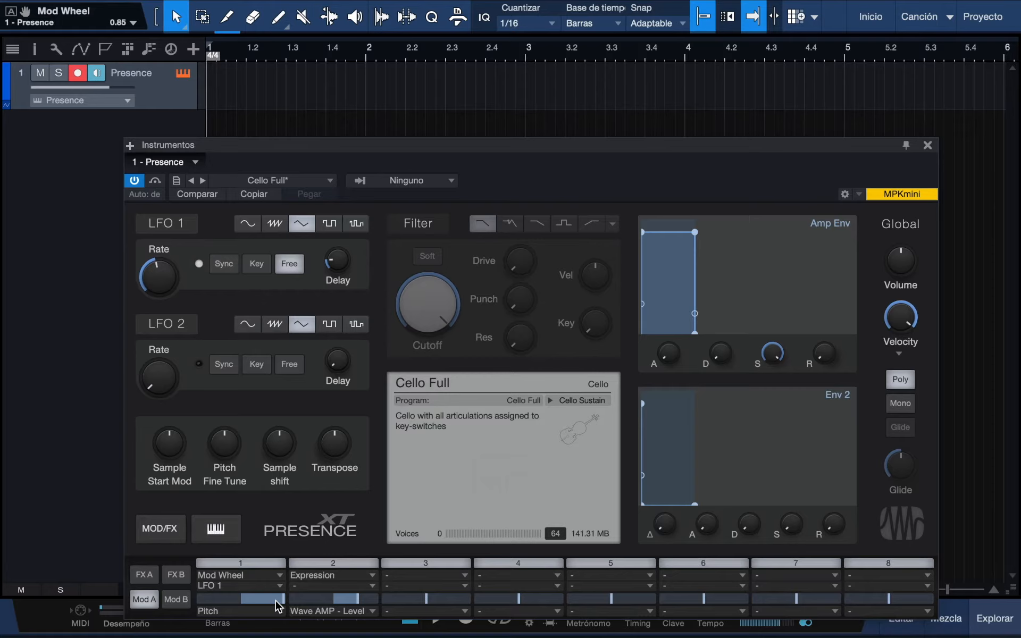
# - Show the keyboard to examine the cello key-switches, and collapse the keyboard and MOD/FX sections
pyautogui.click(216, 529)
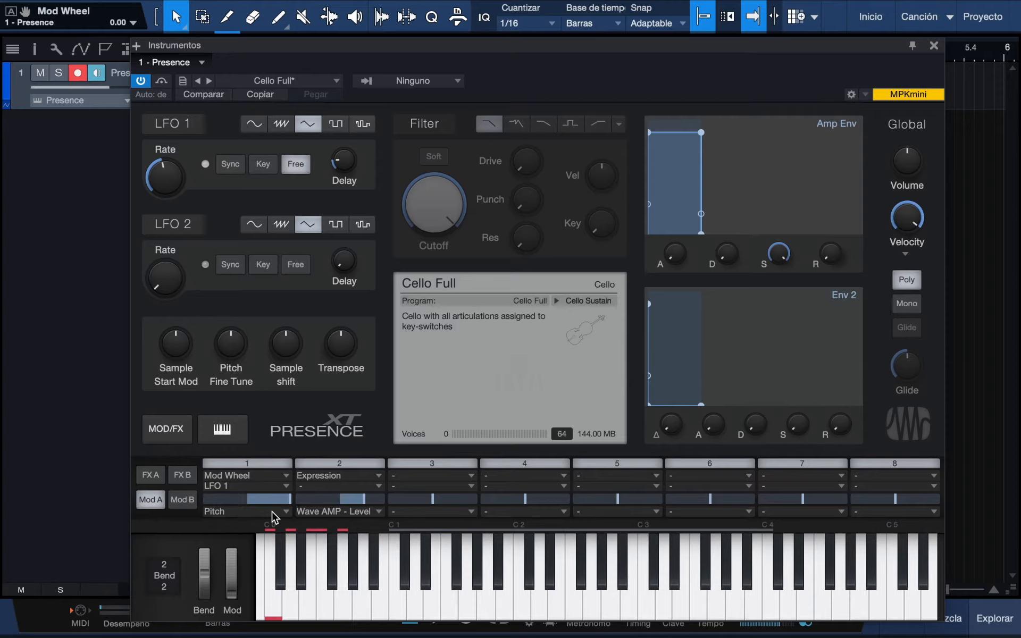
pyautogui.click(228, 426)
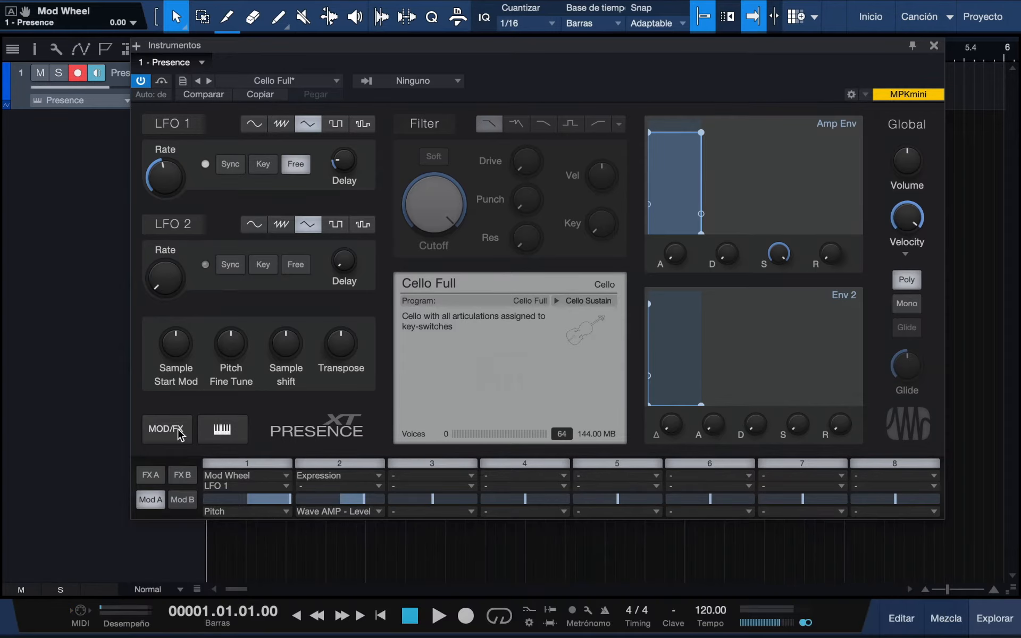
pyautogui.click(177, 430)
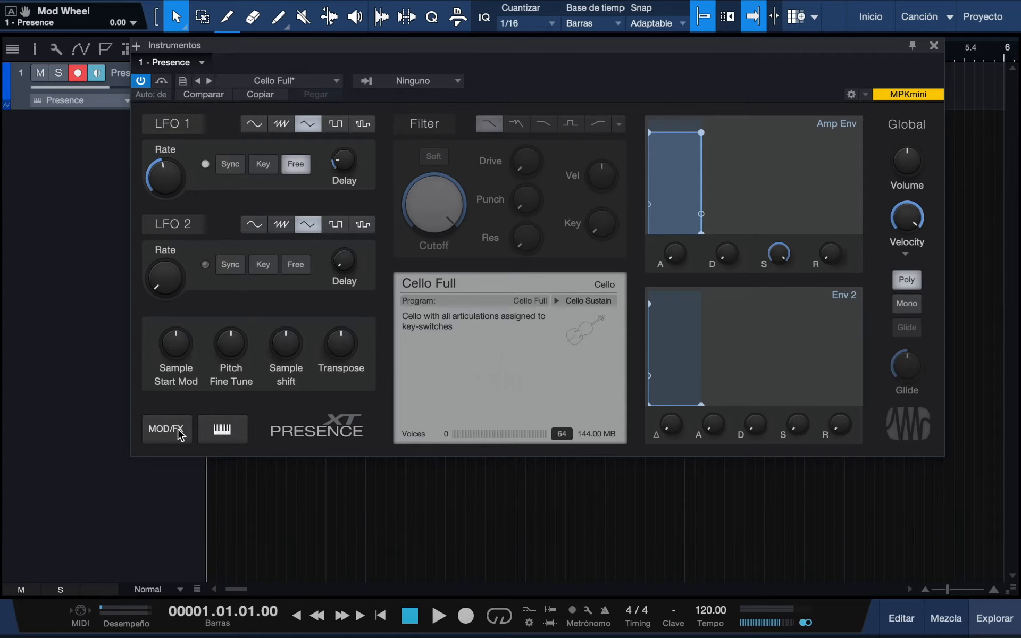
pyautogui.moveTo(449, 46); pyautogui.dragTo(435, 139)
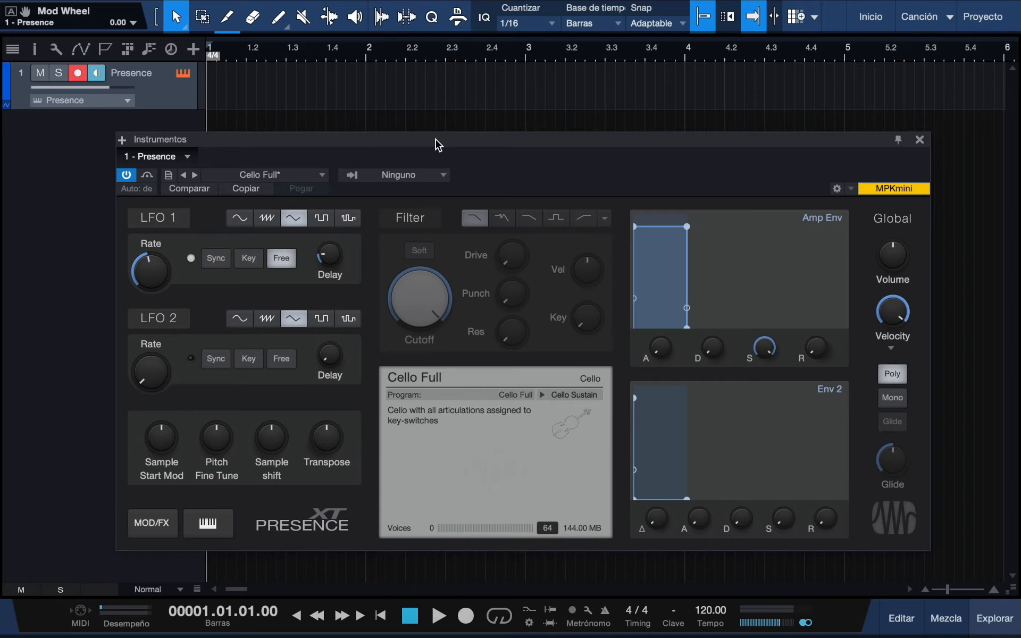
# - Load the Acoustic Piano - Full preset from the Piano category in Presence
pyautogui.click(312, 177)
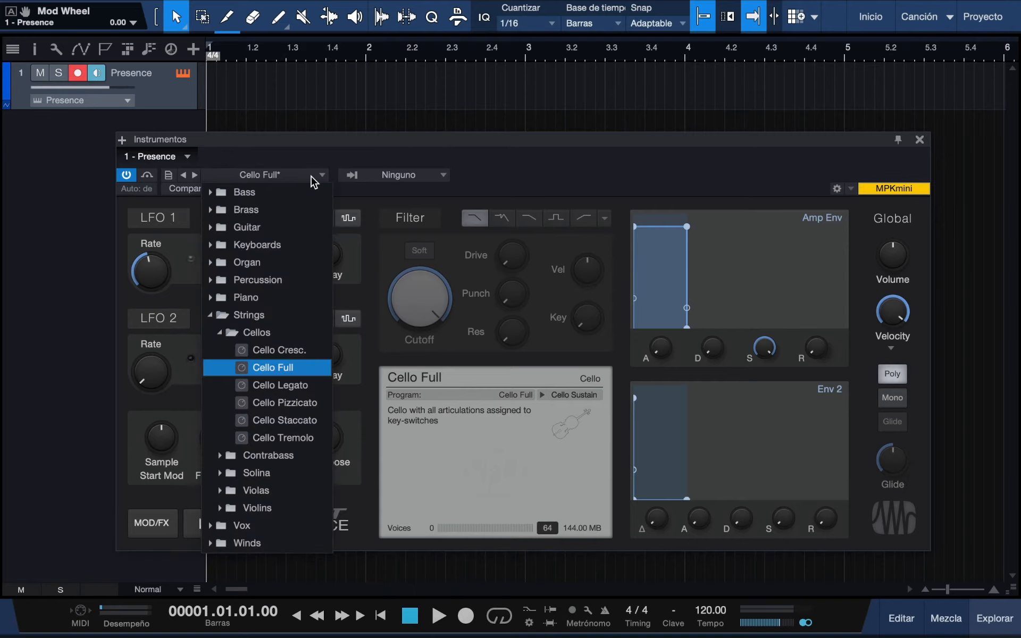
pyautogui.click(279, 315)
pyautogui.click(279, 297)
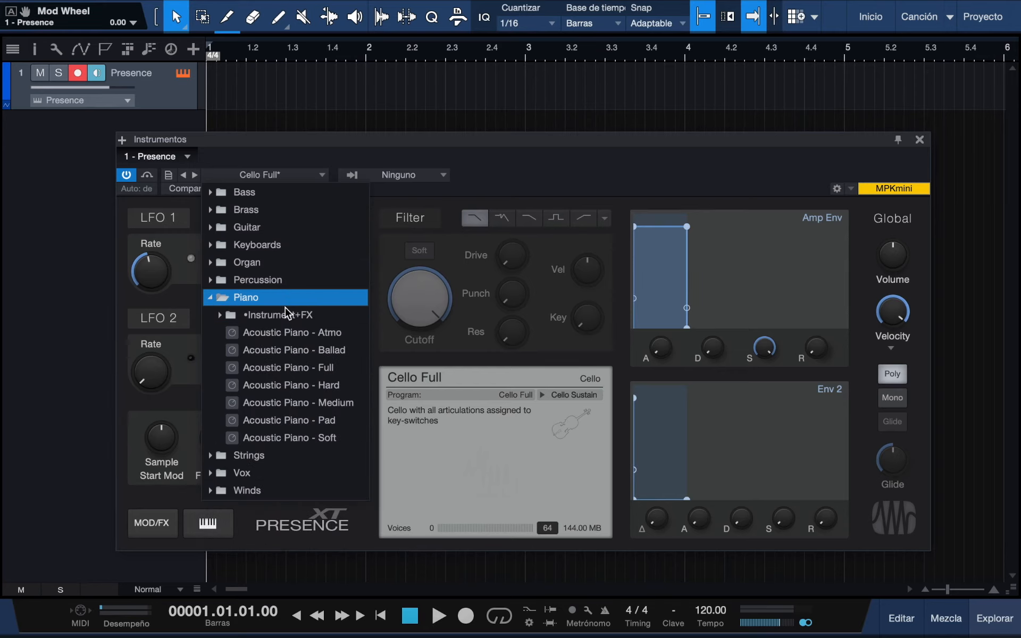
pyautogui.click(342, 369)
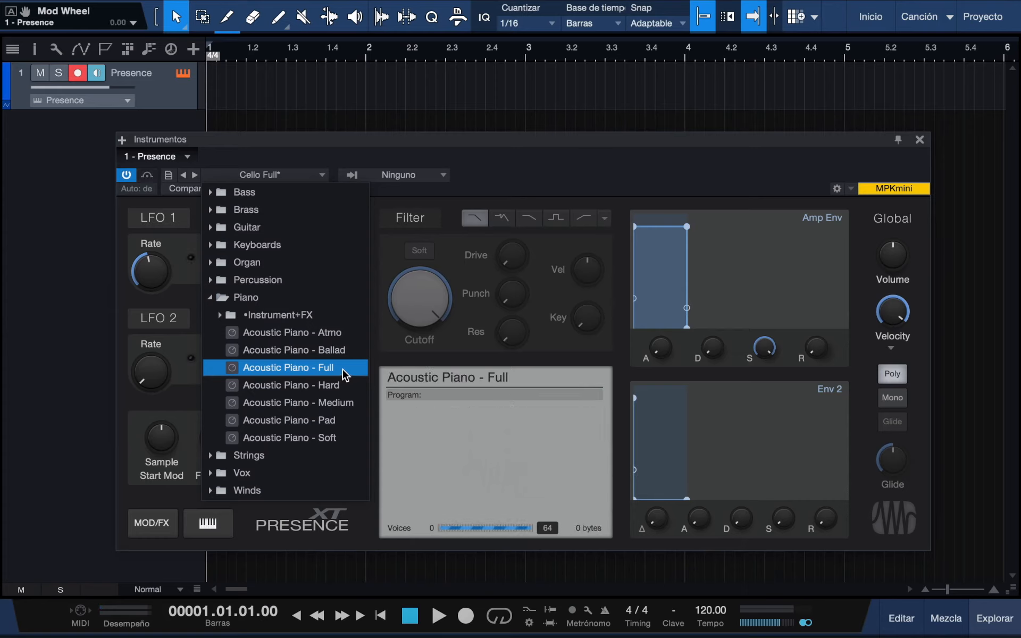
pyautogui.click(377, 359)
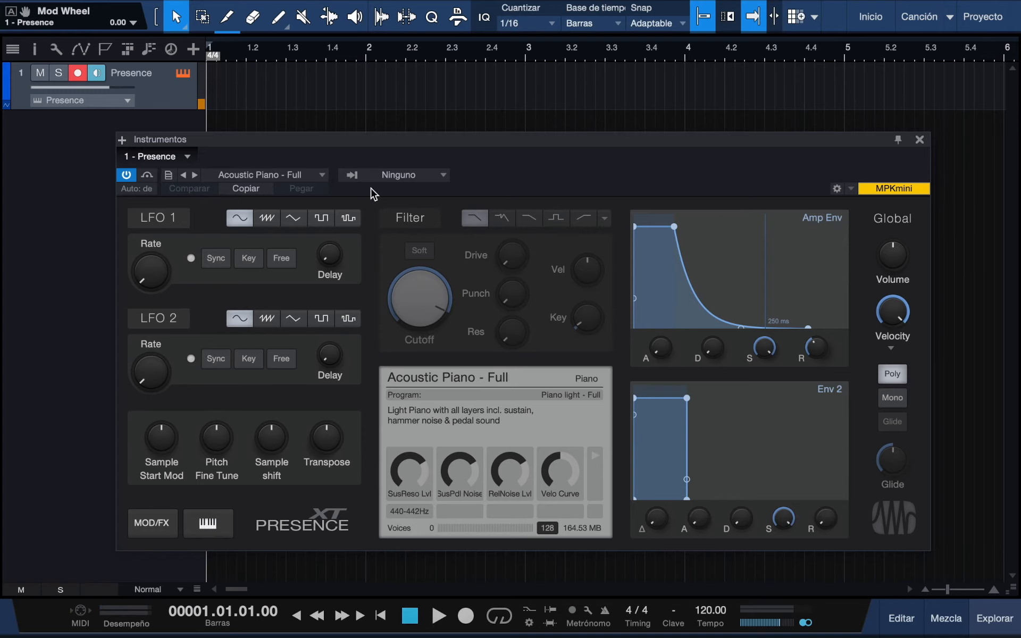
# - Move the Presence window up to show its FX A effects, and activate the Reverb with an increased Size
pyautogui.moveTo(396, 139); pyautogui.dragTo(395, 98)
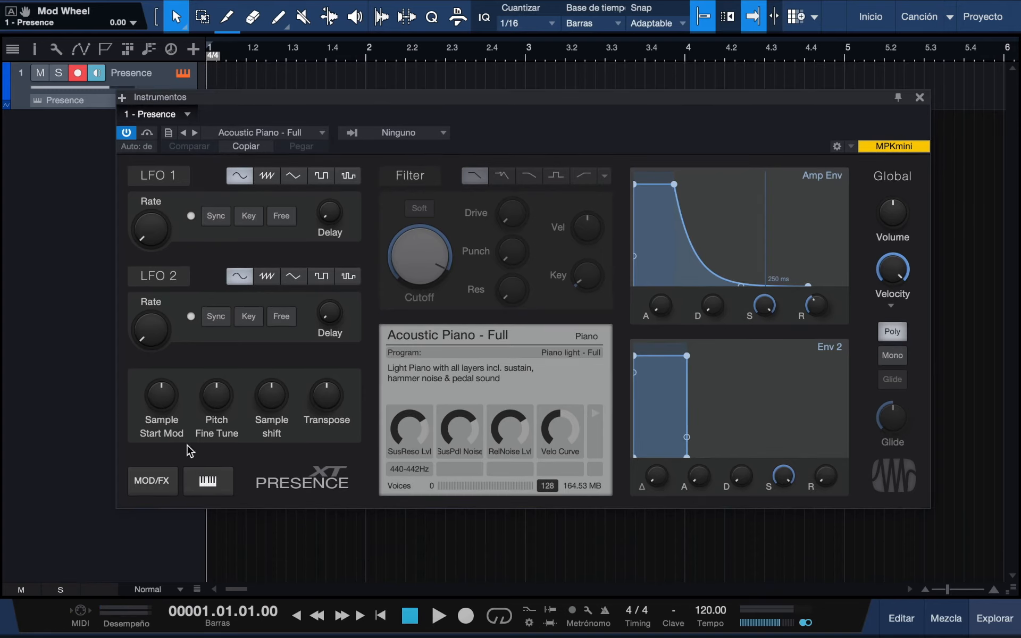
pyautogui.click(129, 484)
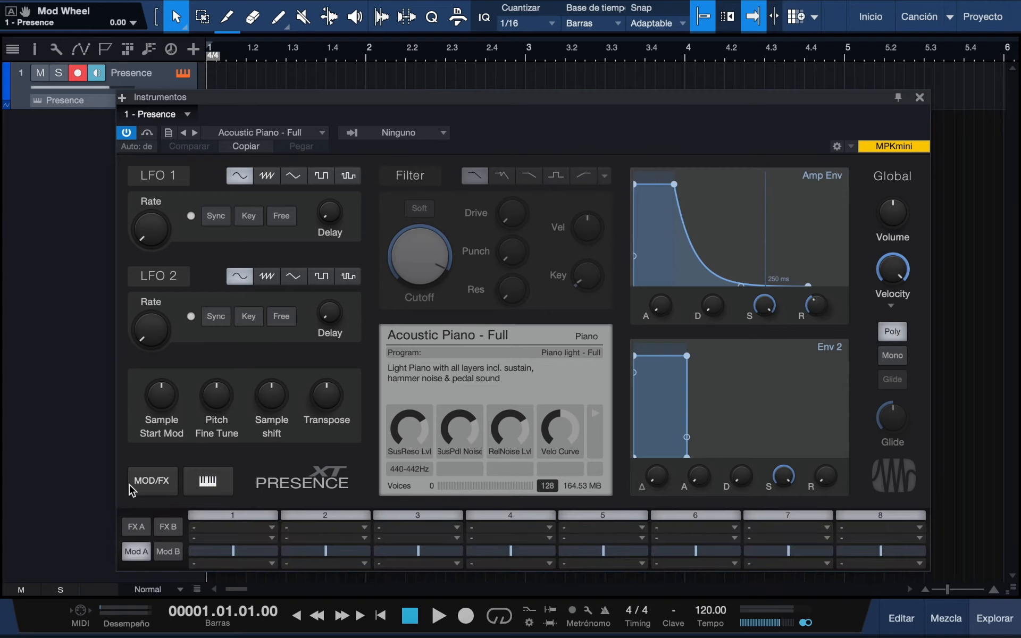
pyautogui.click(137, 527)
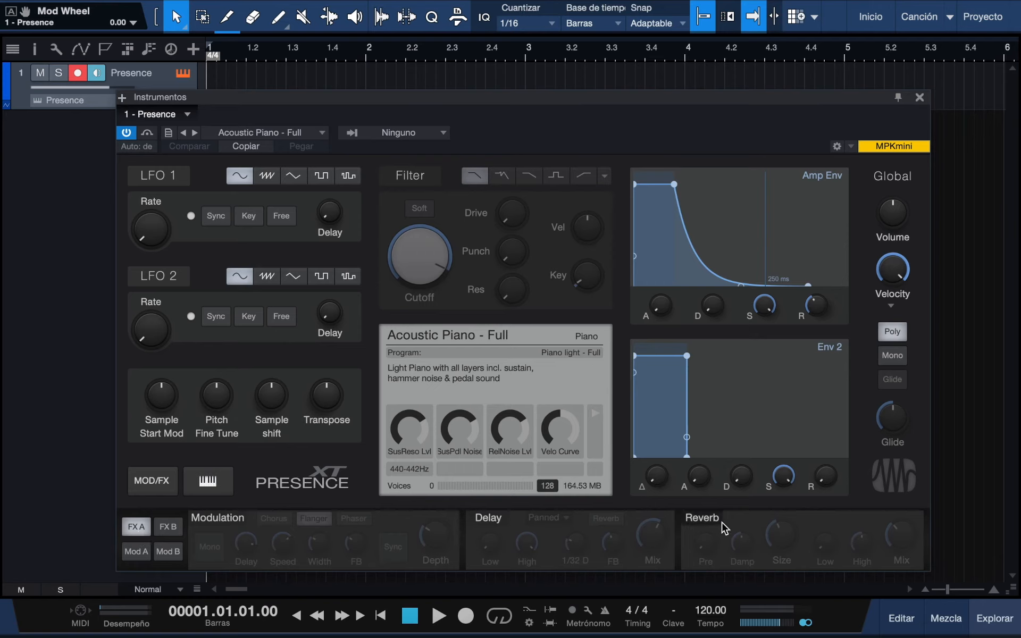
pyautogui.click(700, 518)
pyautogui.moveTo(784, 541); pyautogui.dragTo(785, 474)
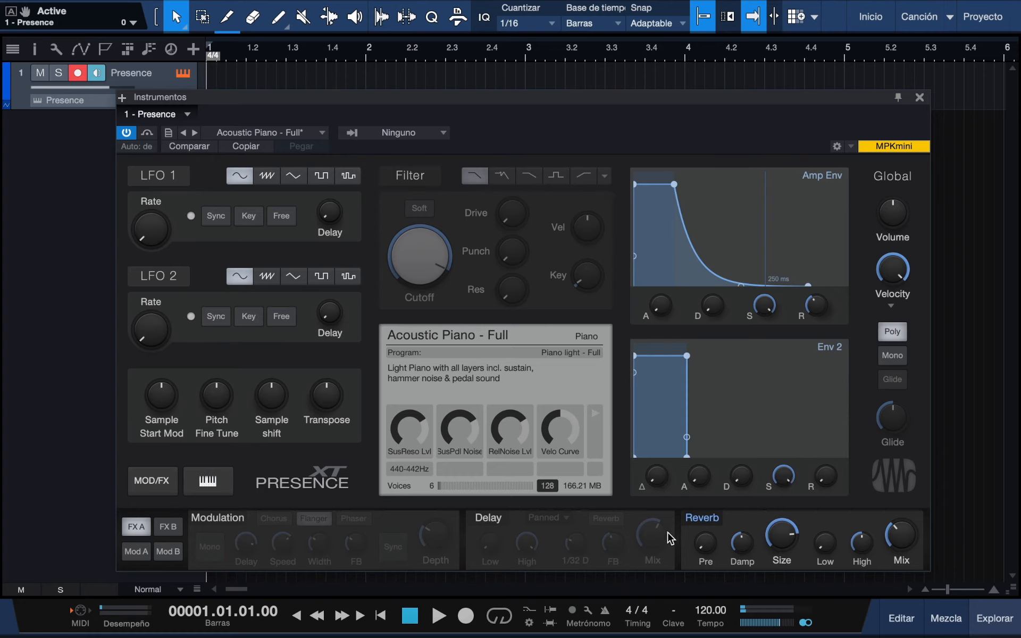
# - Deactivate the Reverb, and collapse the keyboard and MOD/FX sections of Presence before moving its window back down
pyautogui.click(702, 516)
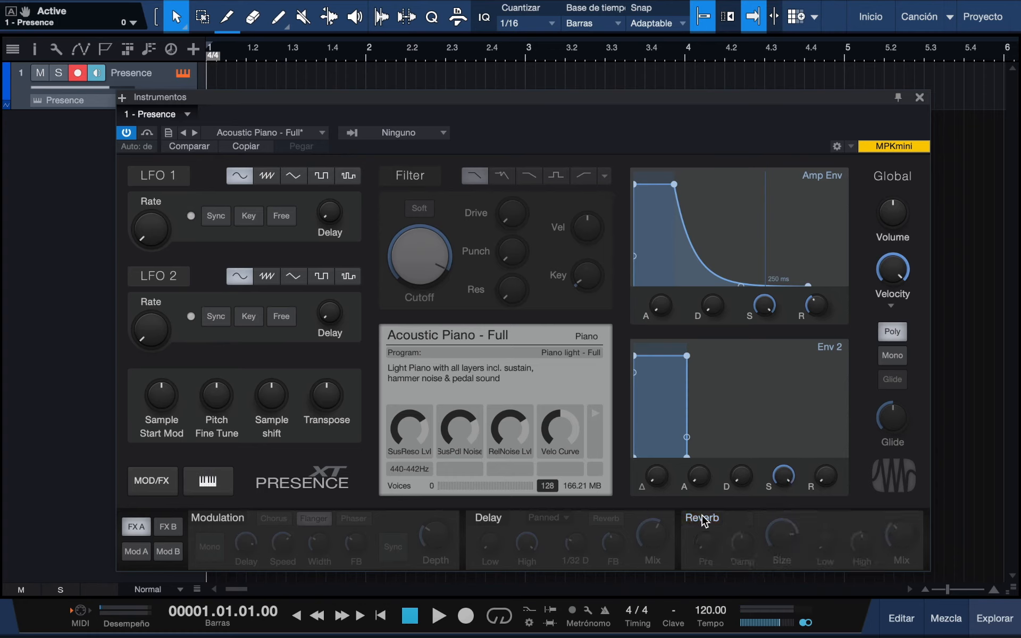
pyautogui.click(215, 481)
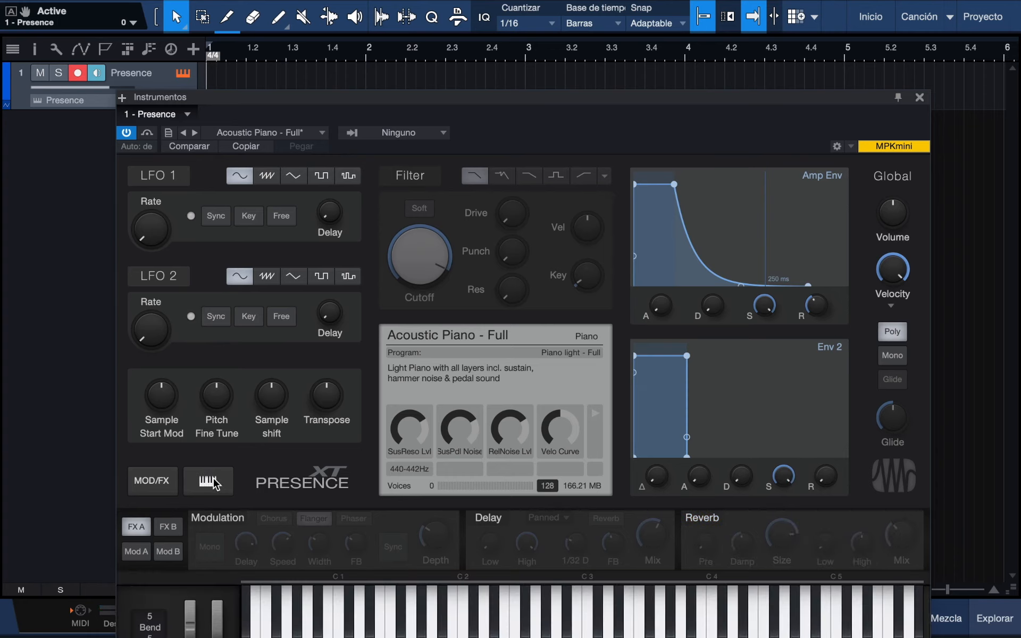
pyautogui.click(215, 482)
pyautogui.click(159, 481)
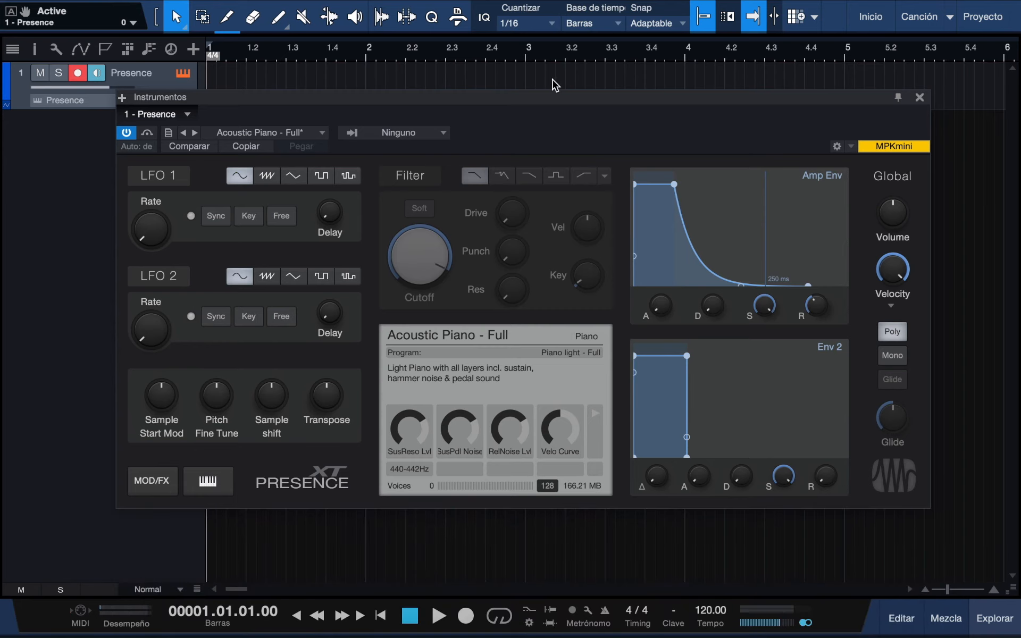
pyautogui.moveTo(547, 98); pyautogui.dragTo(546, 130)
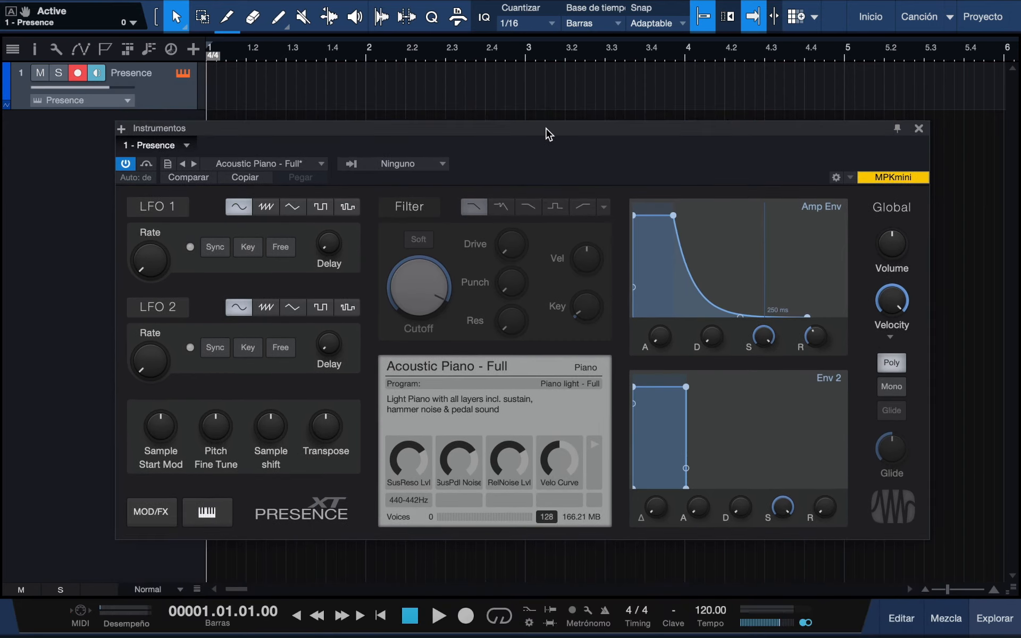